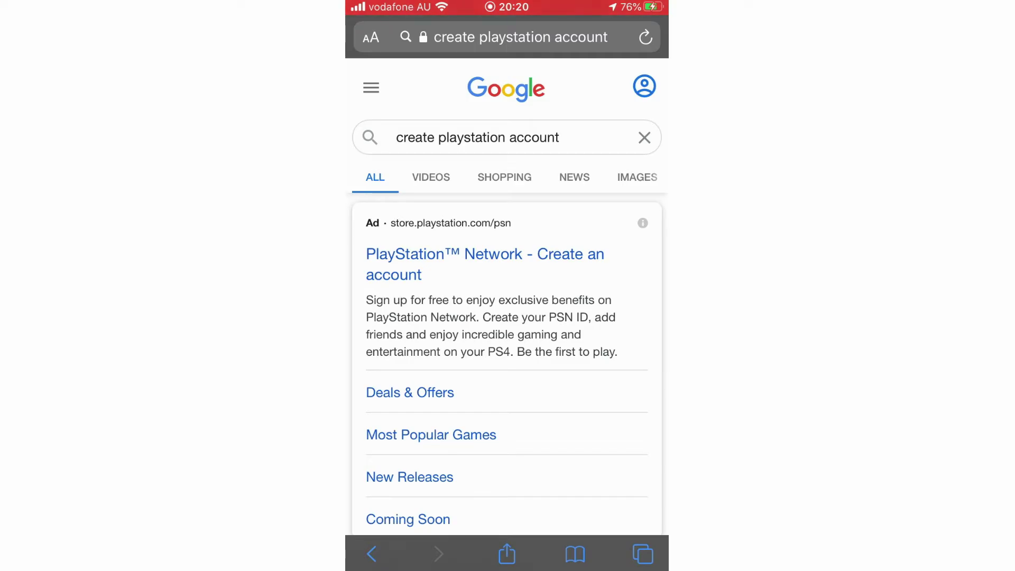
# Step: Open the PlayStation Network 'Create an account' result to reach Sony's Create Account page
pyautogui.click(485, 253)
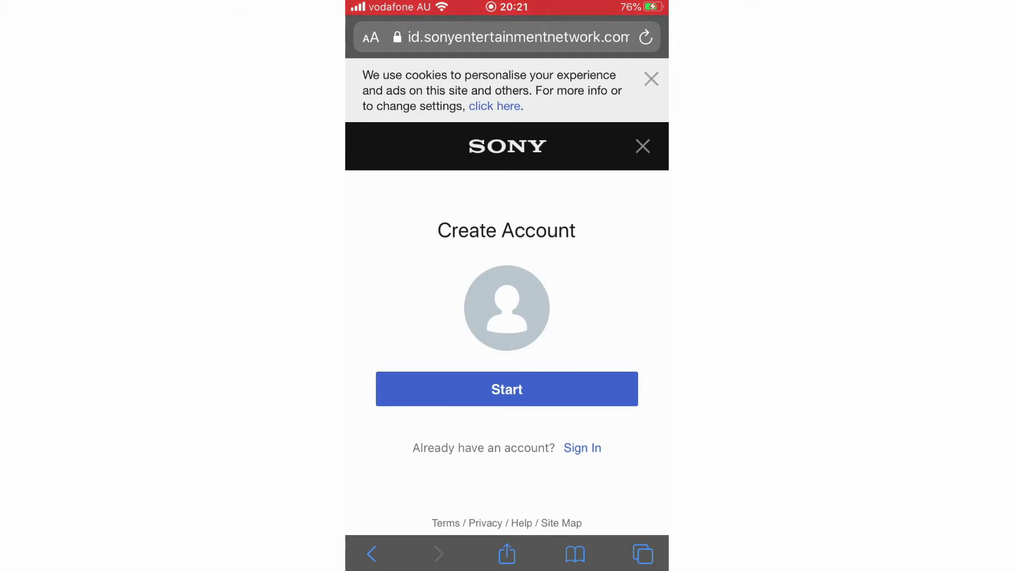
pyautogui.click(507, 389)
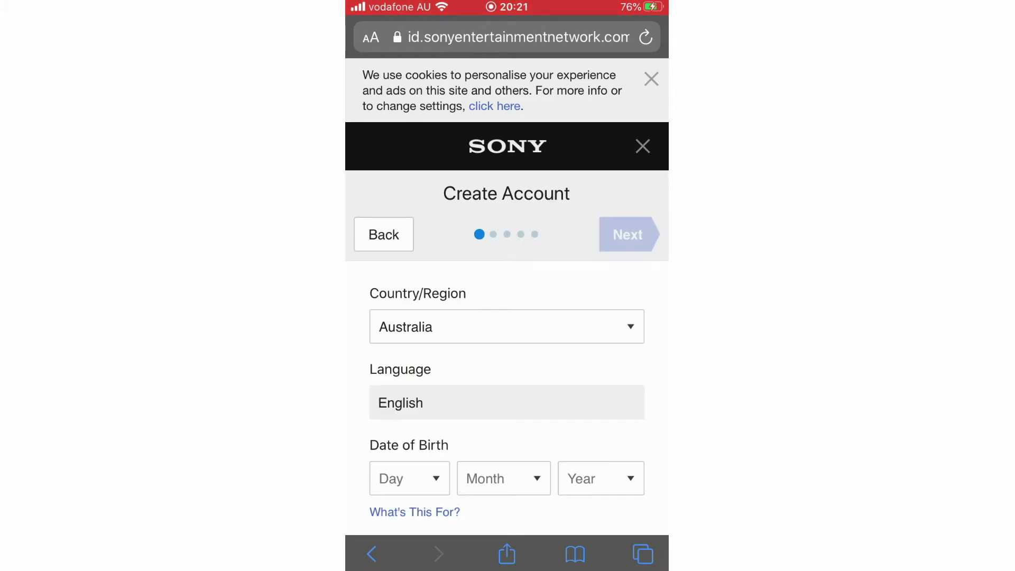
pyautogui.scroll(-1, 507, 397)
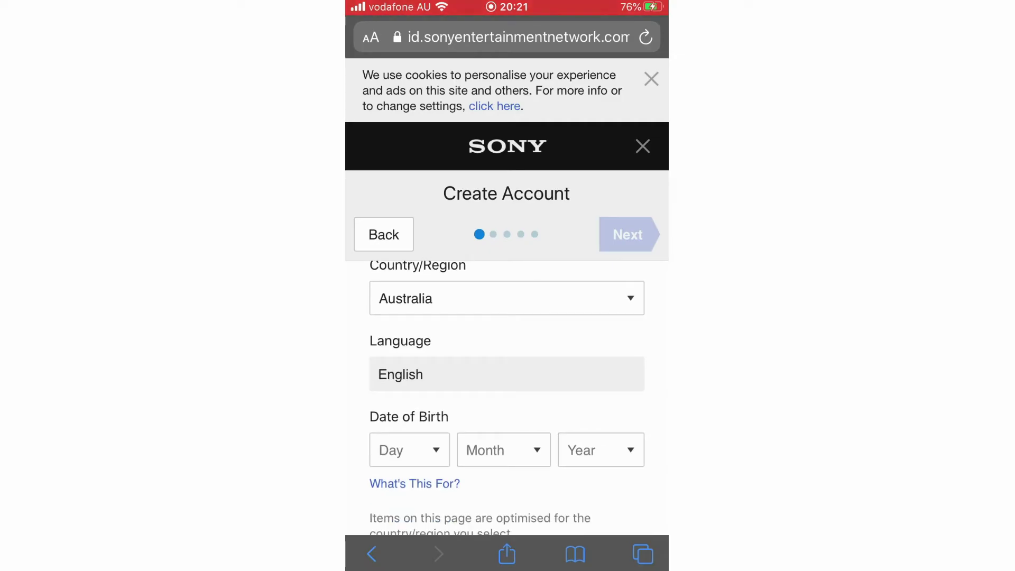
pyautogui.click(405, 410)
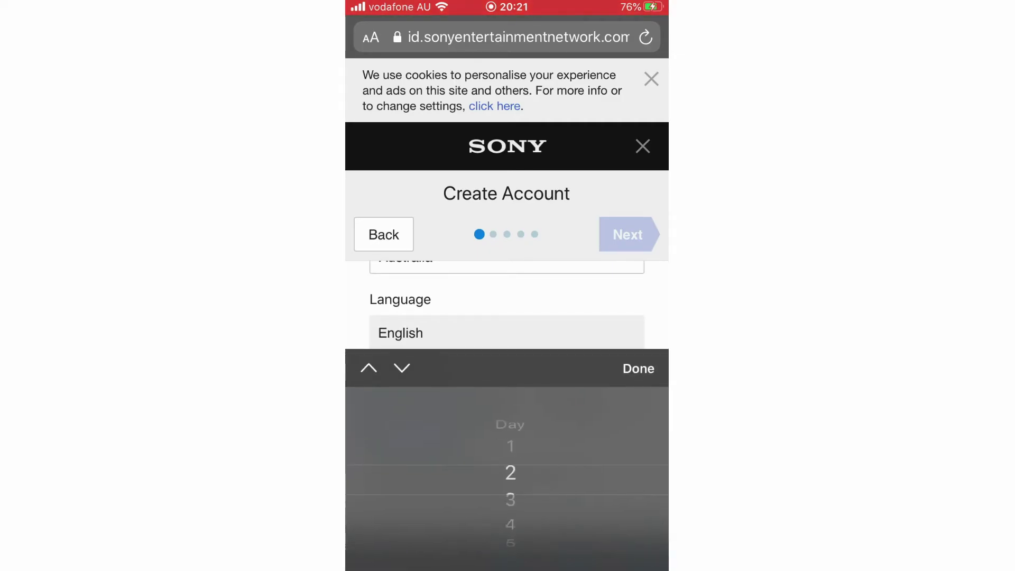
pyautogui.scroll(-1, 510, 476)
pyautogui.click(639, 368)
pyautogui.click(505, 410)
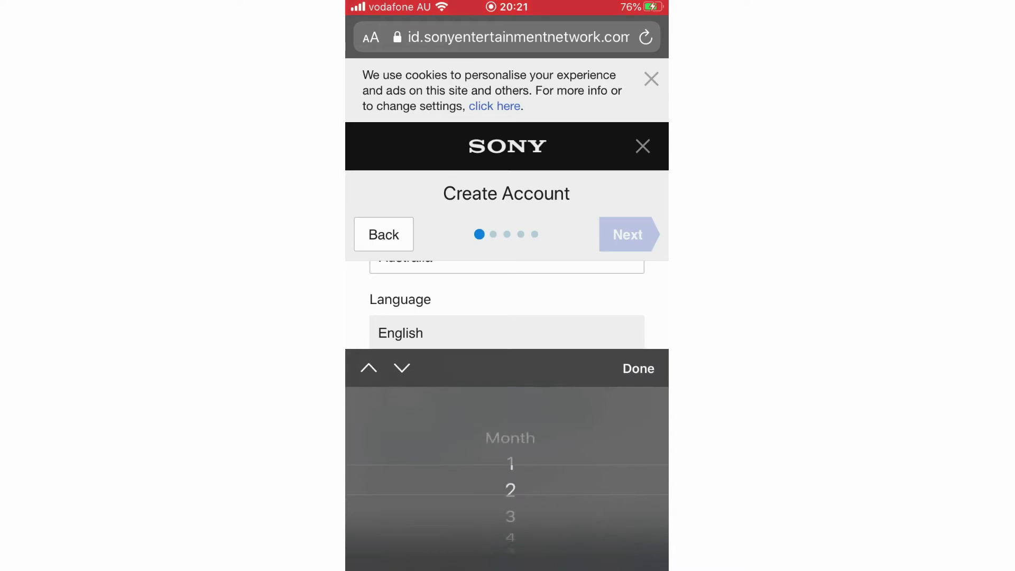
pyautogui.scroll(-2, 510, 476)
pyautogui.click(639, 369)
pyautogui.click(600, 408)
pyautogui.scroll(-5, 511, 477)
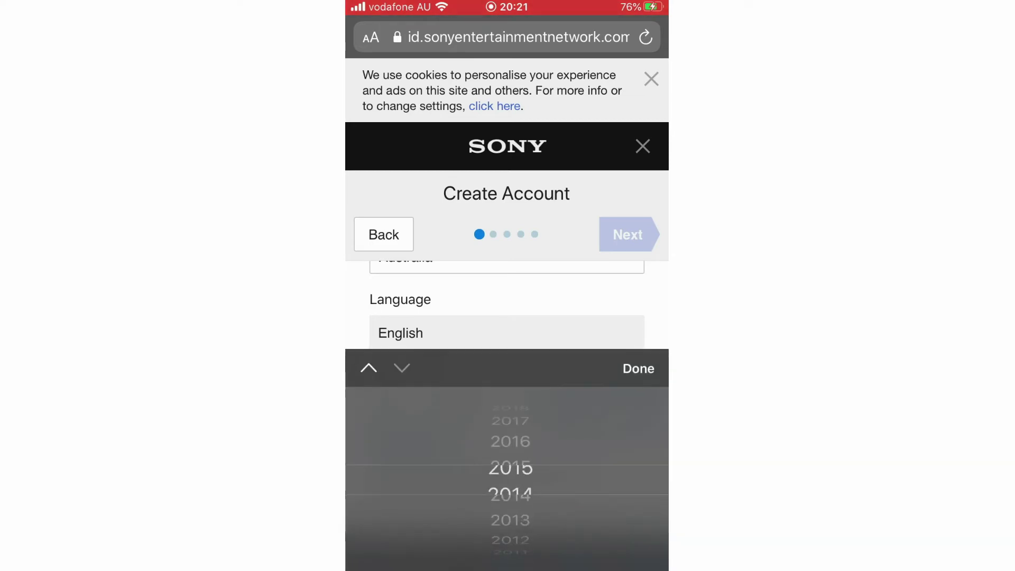
pyautogui.scroll(-5, 510, 476)
pyautogui.scroll(-8, 510, 477)
pyautogui.click(638, 368)
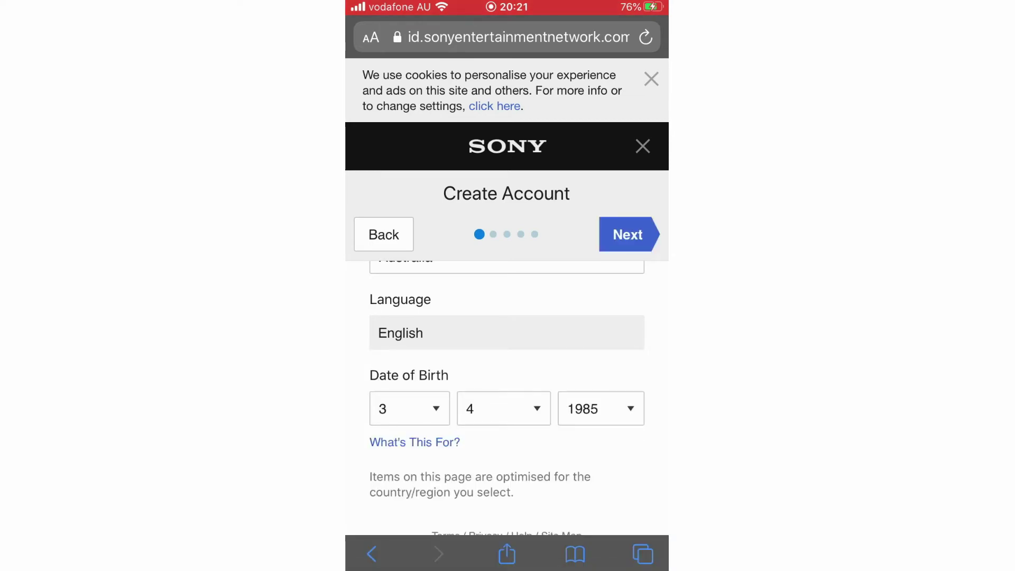
pyautogui.click(628, 234)
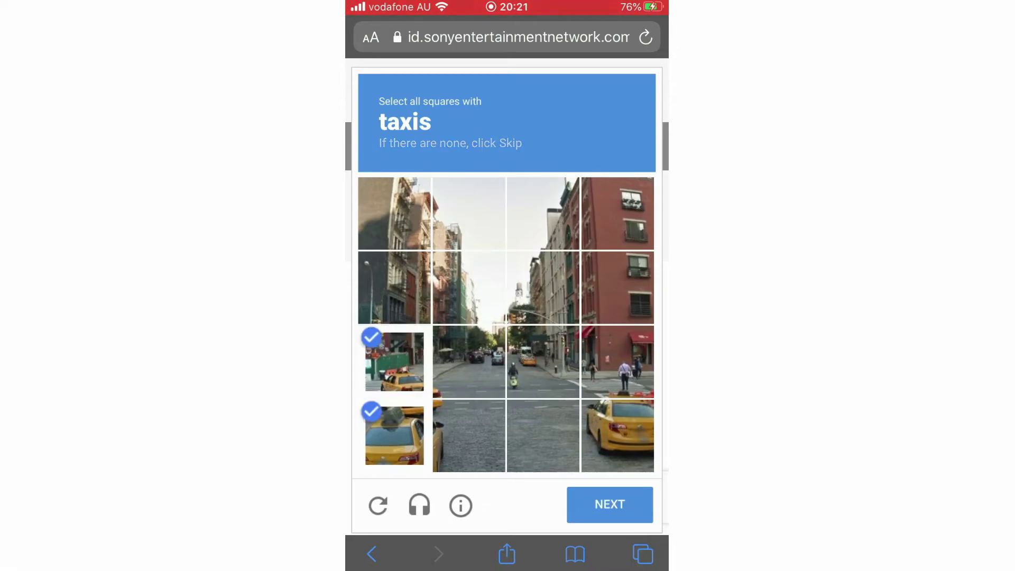
# Step: Mark the remaining taxi tiles, submit them, and get past the bicycles grid
pyautogui.click(617, 436)
pyautogui.click(469, 435)
pyautogui.click(469, 362)
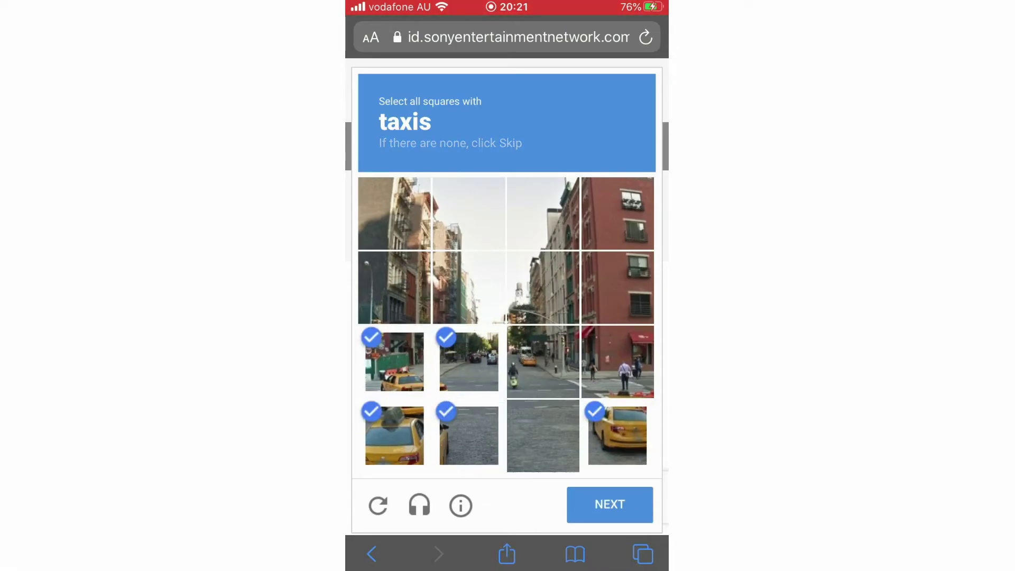
pyautogui.click(610, 505)
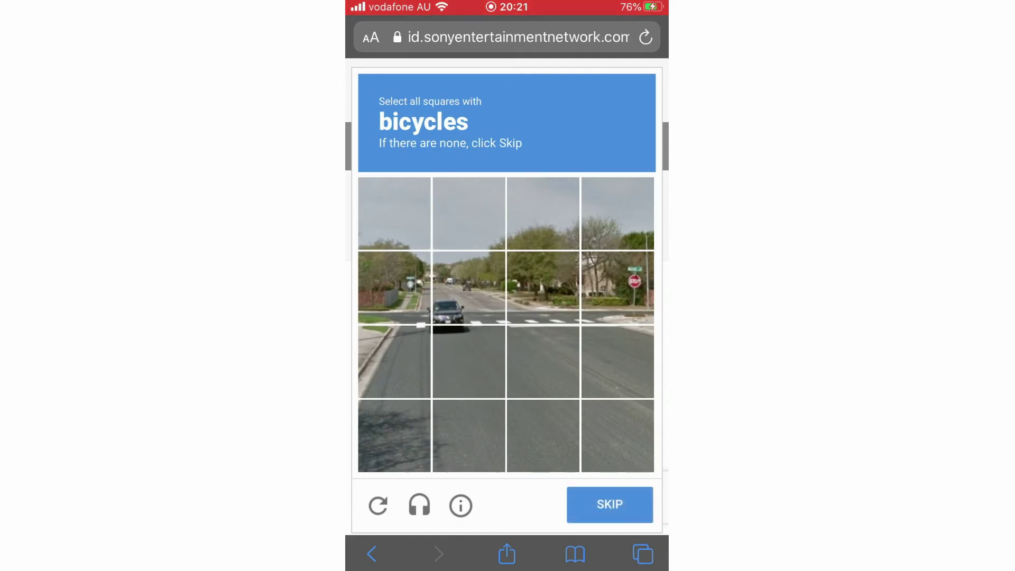
pyautogui.click(469, 288)
pyautogui.click(469, 288)
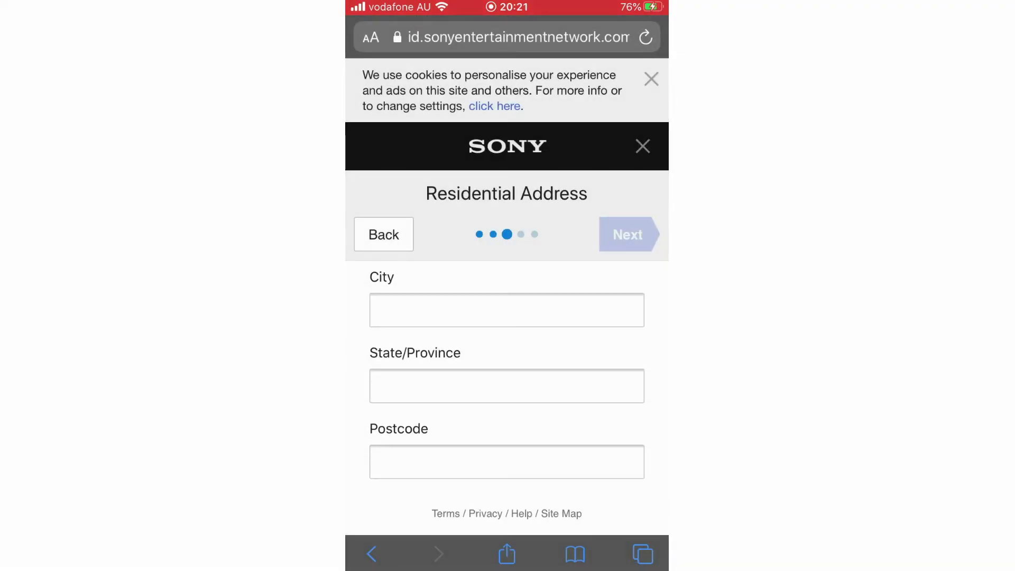
# Step: Enter city Canberra and state Act, leave the postcode blank, and continue
pyautogui.click(507, 326)
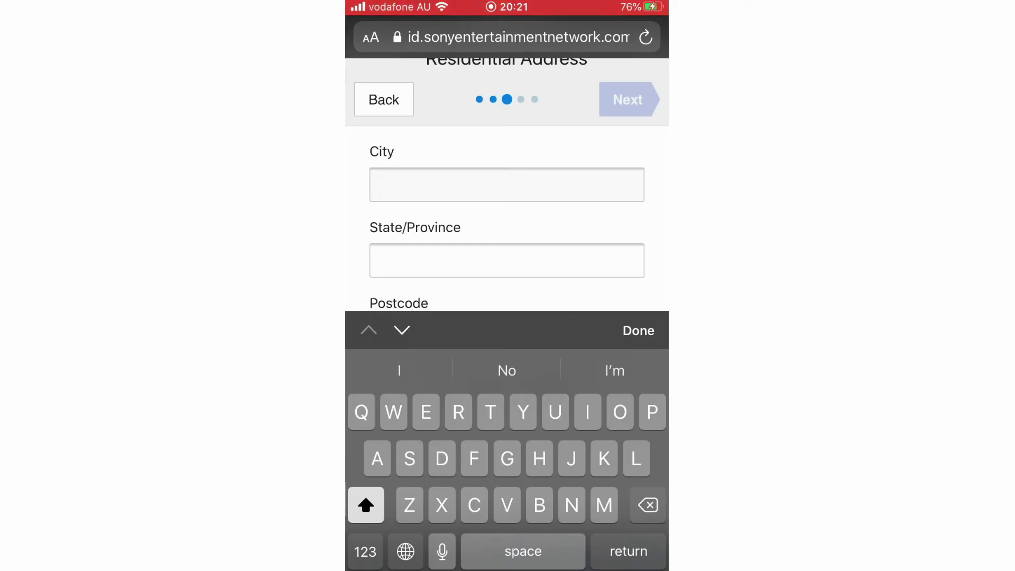
pyautogui.write('Canberr')
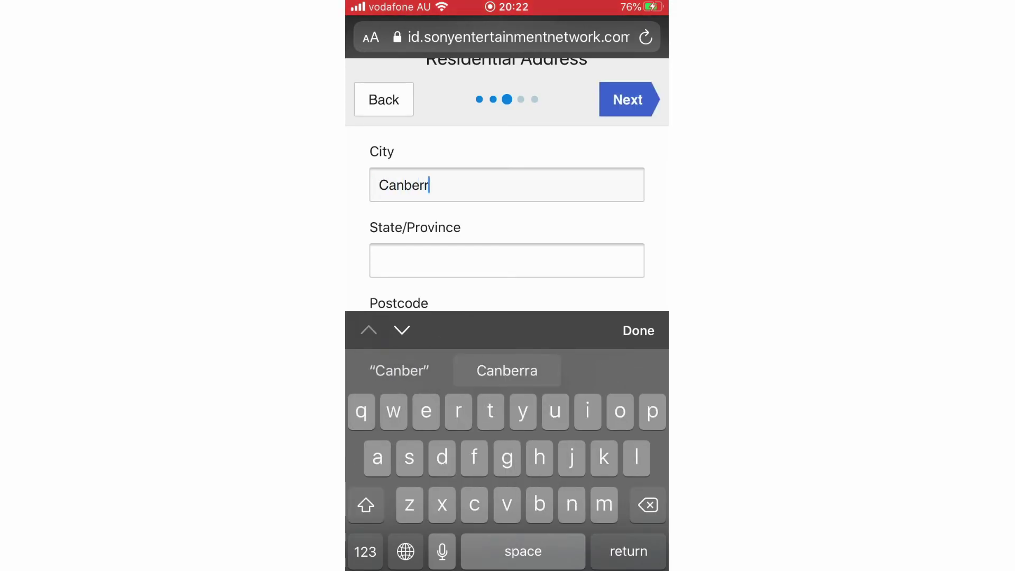
pyautogui.write('a')
pyautogui.press('Tab')
pyautogui.write('Act')
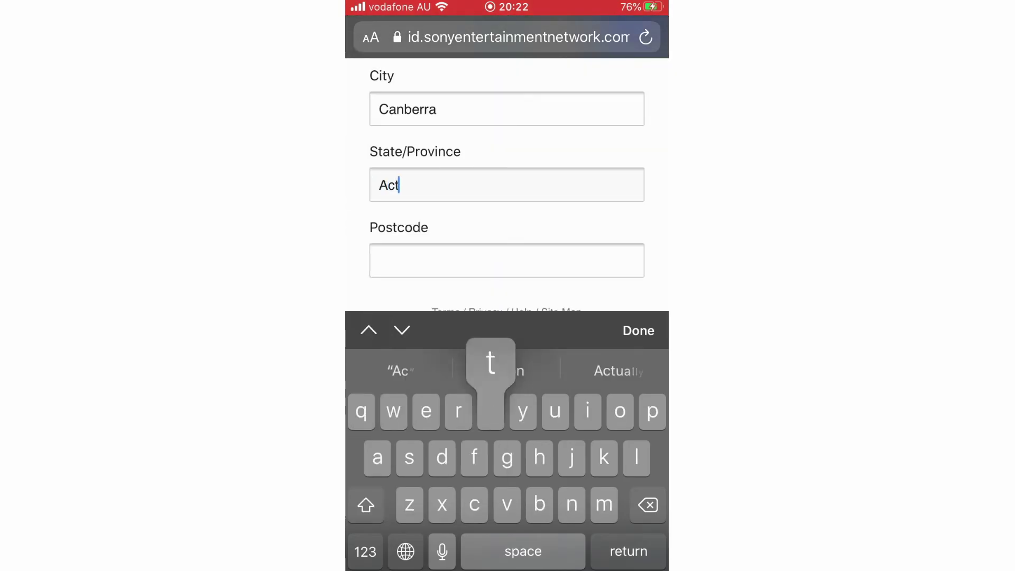
pyautogui.press('Tab')
pyautogui.click(365, 551)
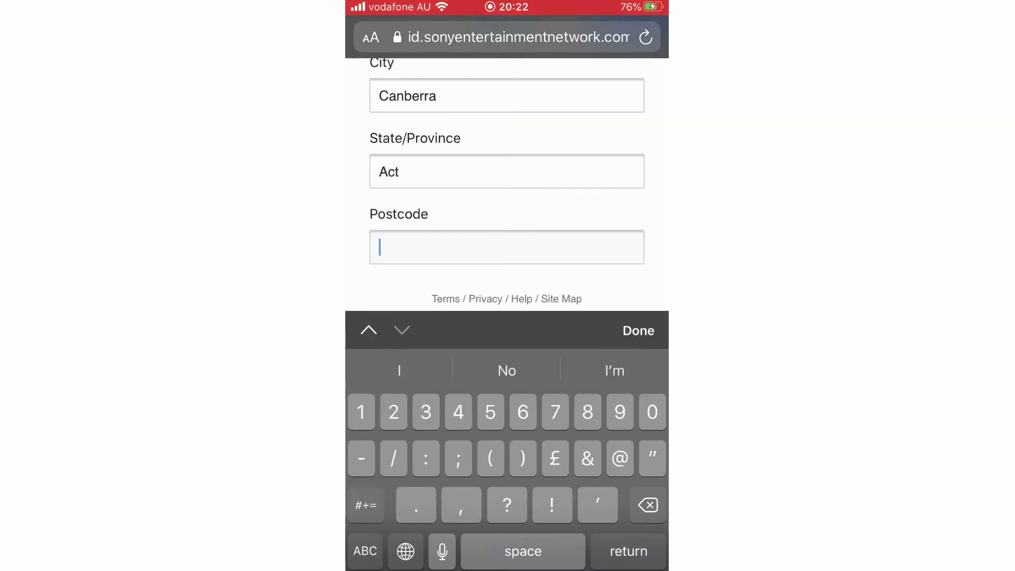
pyautogui.click(365, 551)
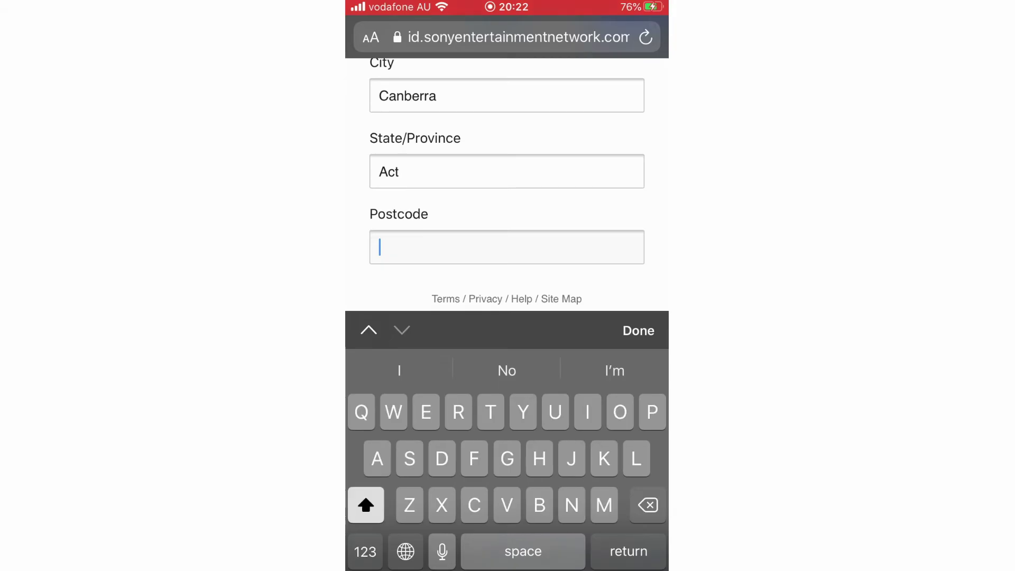
pyautogui.write('Act')
pyautogui.click(365, 552)
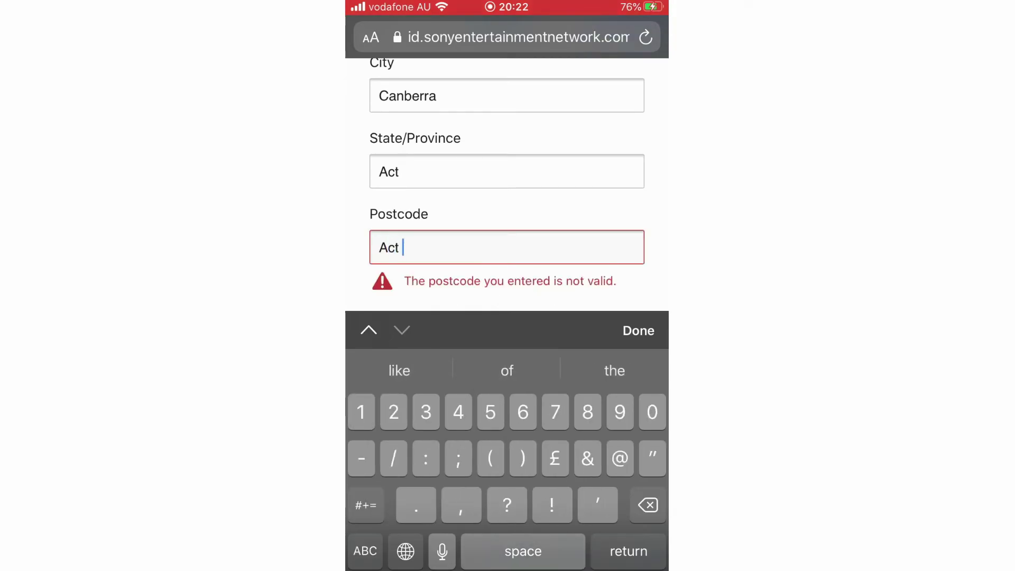
pyautogui.press('BackSpace')
pyautogui.press('BackSpace')
pyautogui.press('BackSpace')
pyautogui.press('BackSpace')
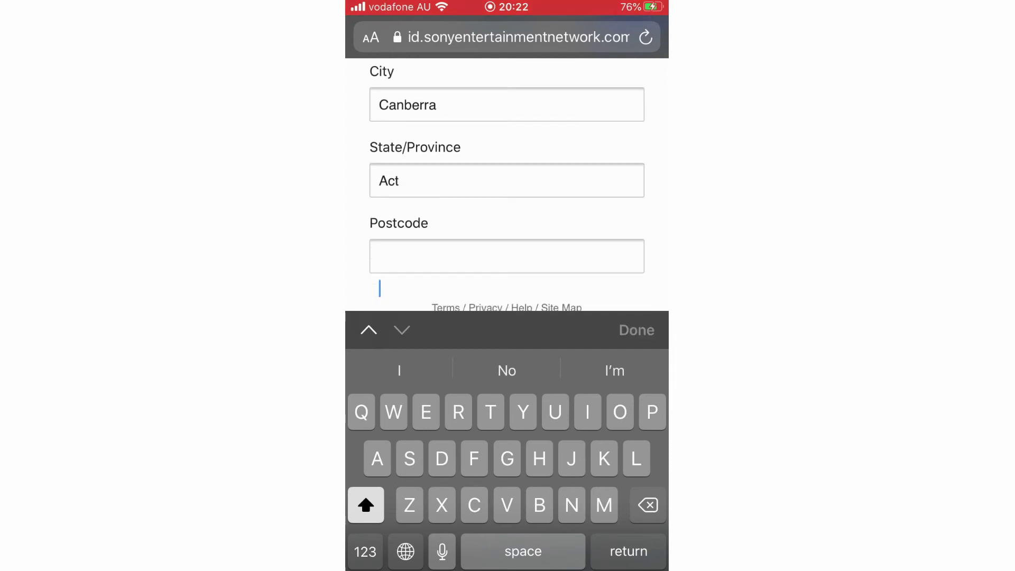
pyautogui.click(638, 331)
pyautogui.click(628, 234)
# Step: Dismiss the save-password prompt and enter a first Online ID
pyautogui.click(508, 540)
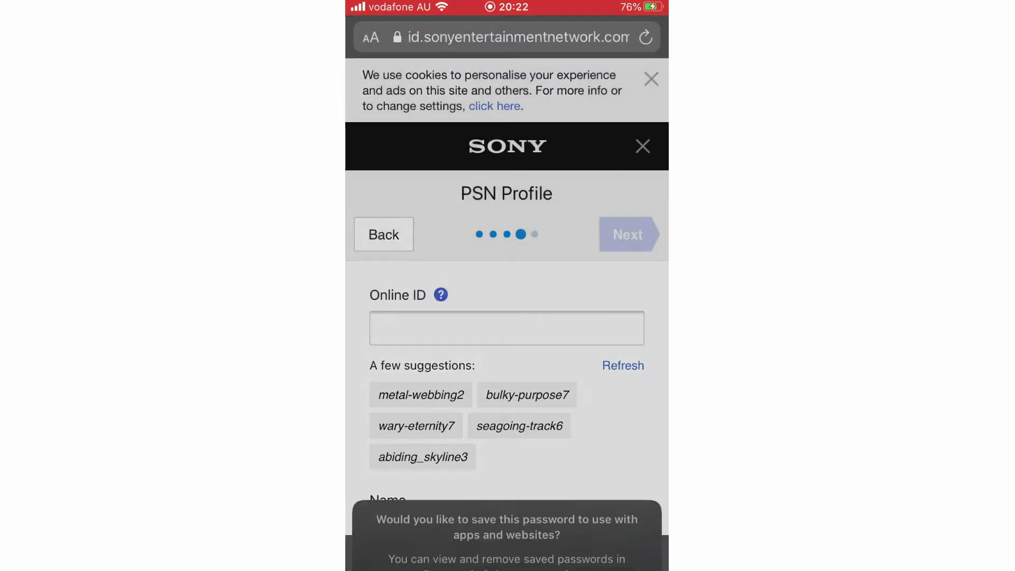
pyautogui.scroll(-2, 508, 397)
pyautogui.scroll(2, 507, 397)
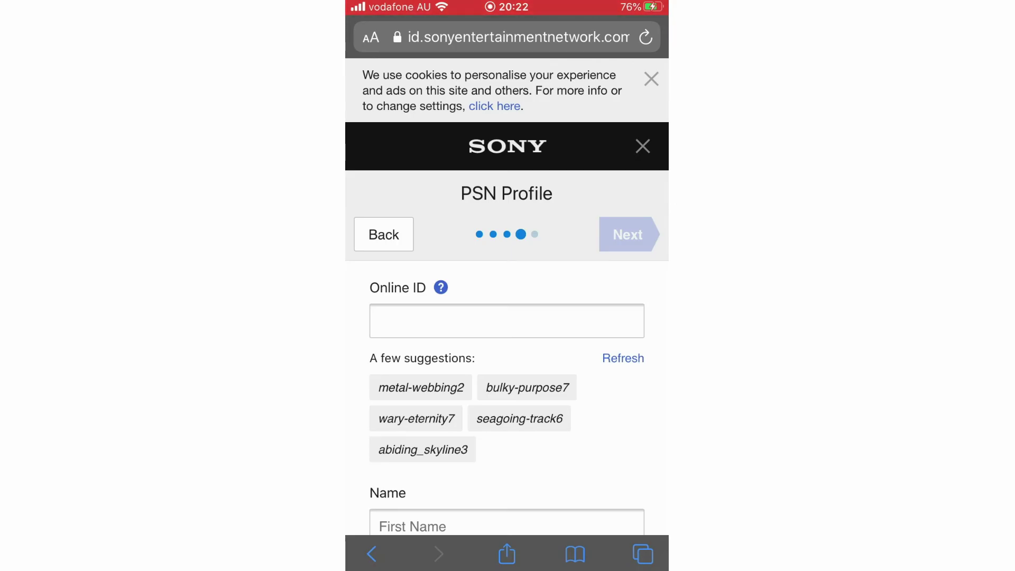
pyautogui.click(507, 321)
pyautogui.write('Subs')
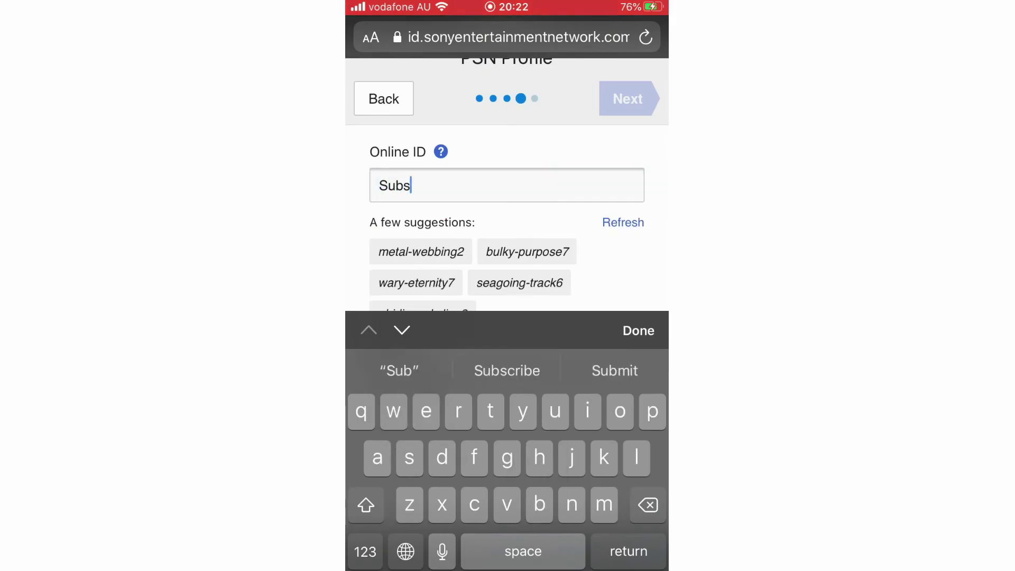
pyautogui.write('cribe')
pyautogui.click(366, 552)
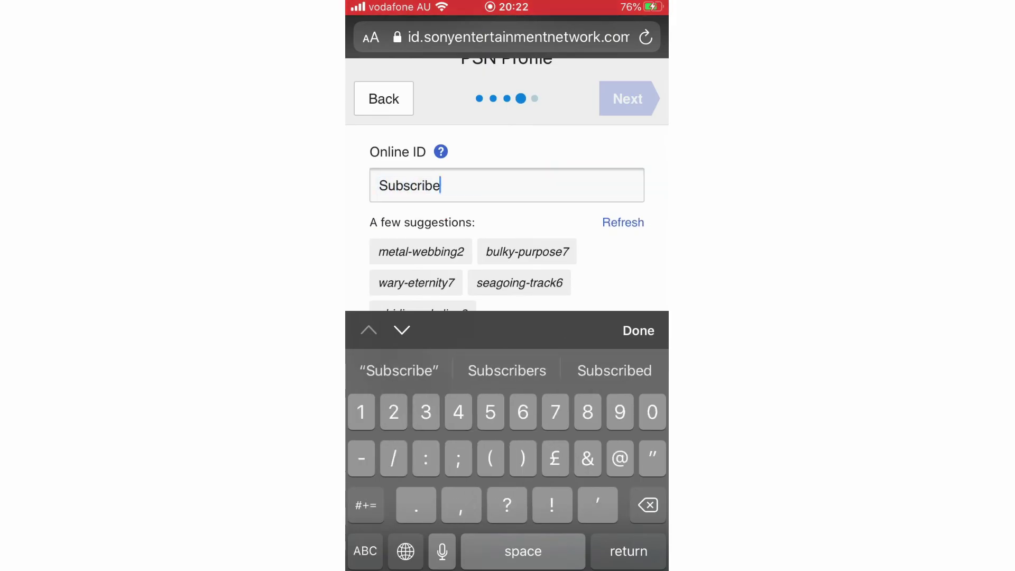
pyautogui.click(365, 551)
pyautogui.write('999999')
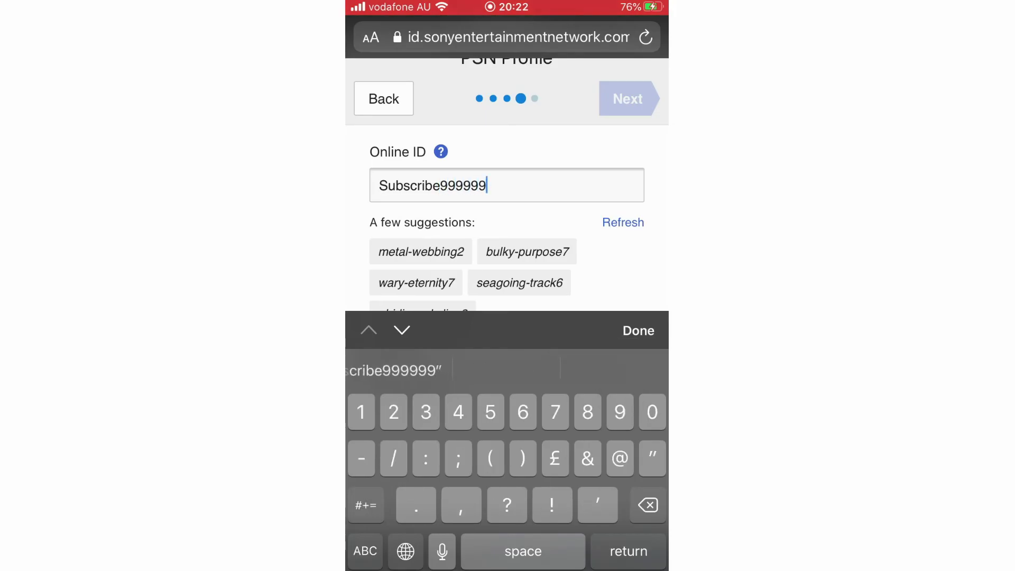
pyautogui.click(639, 331)
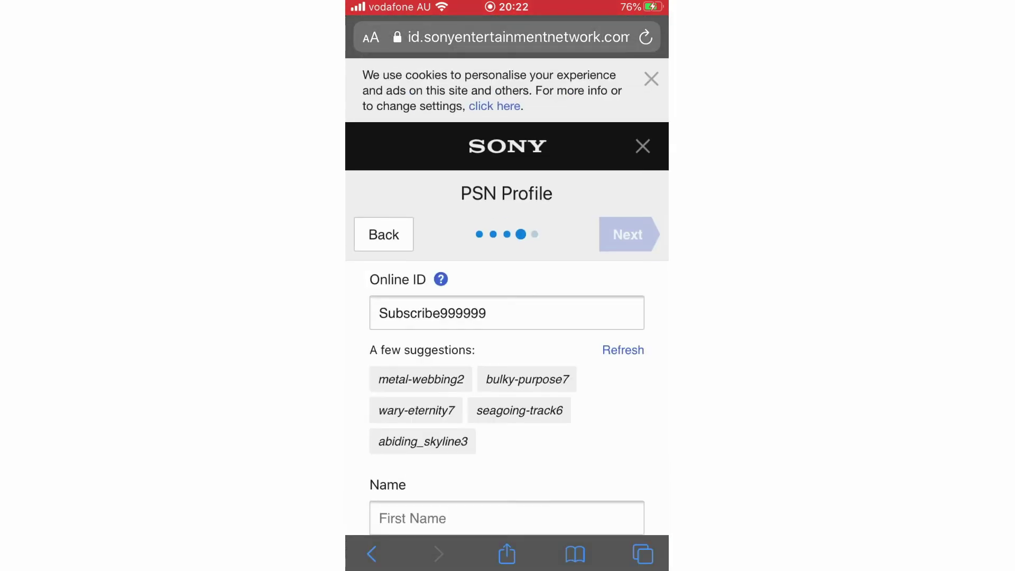
pyautogui.scroll(-2, 508, 397)
# Step: Enter the name Subscribe Please and submit the profile details
pyautogui.click(509, 433)
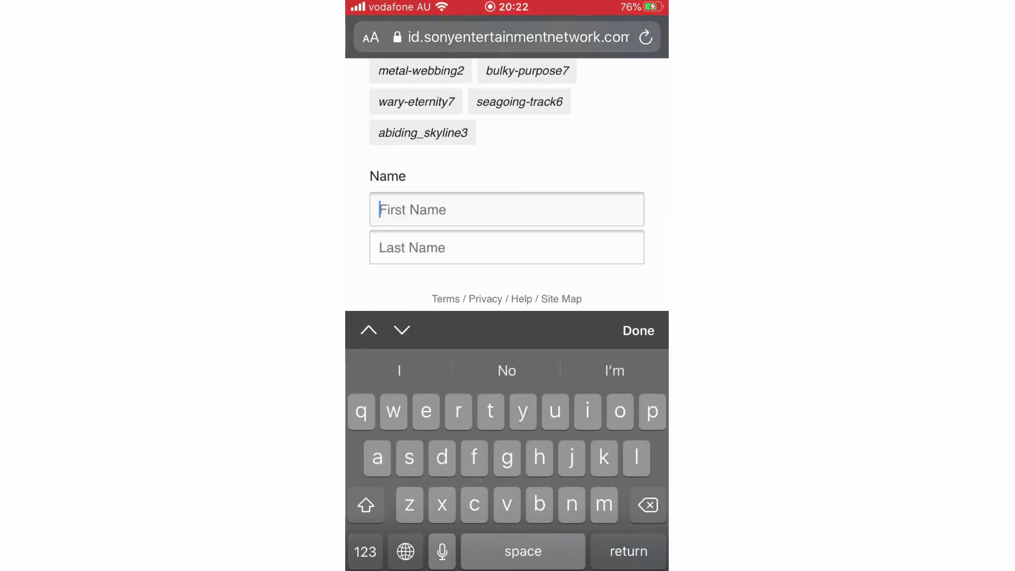
pyautogui.write('Subscribe')
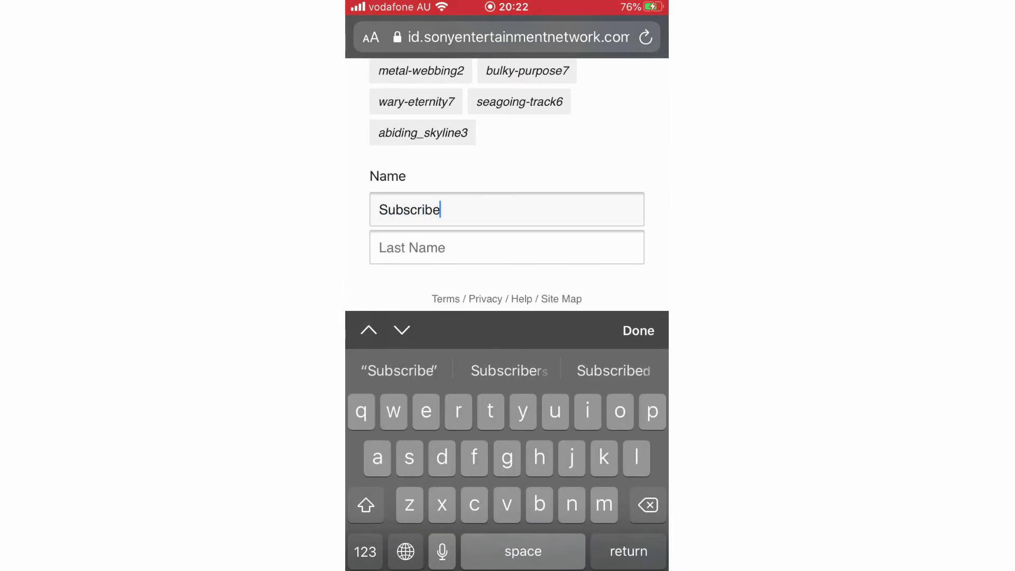
pyautogui.press('Tab')
pyautogui.write('Pleas')
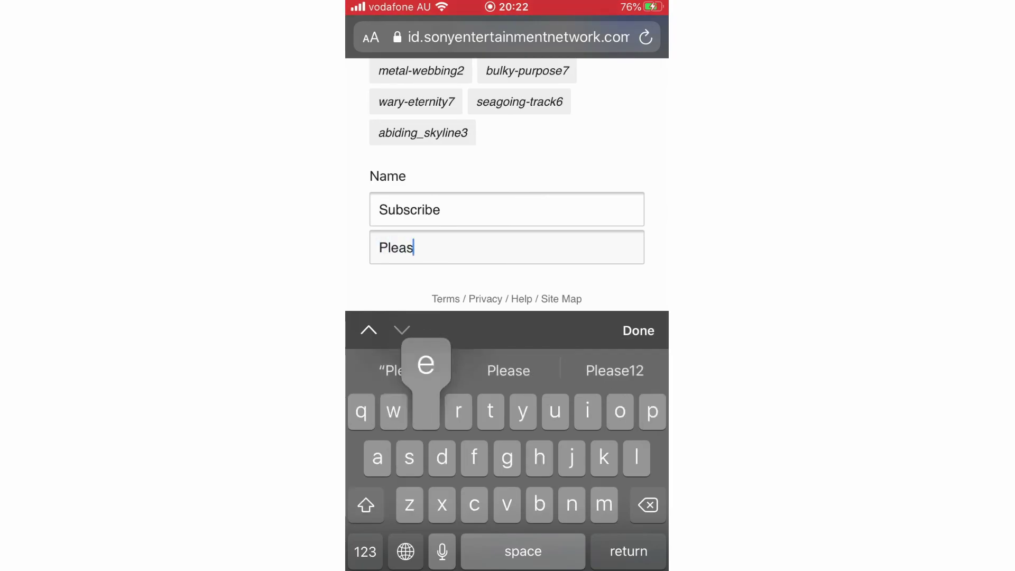
pyautogui.write('e')
pyautogui.click(639, 331)
pyautogui.click(629, 234)
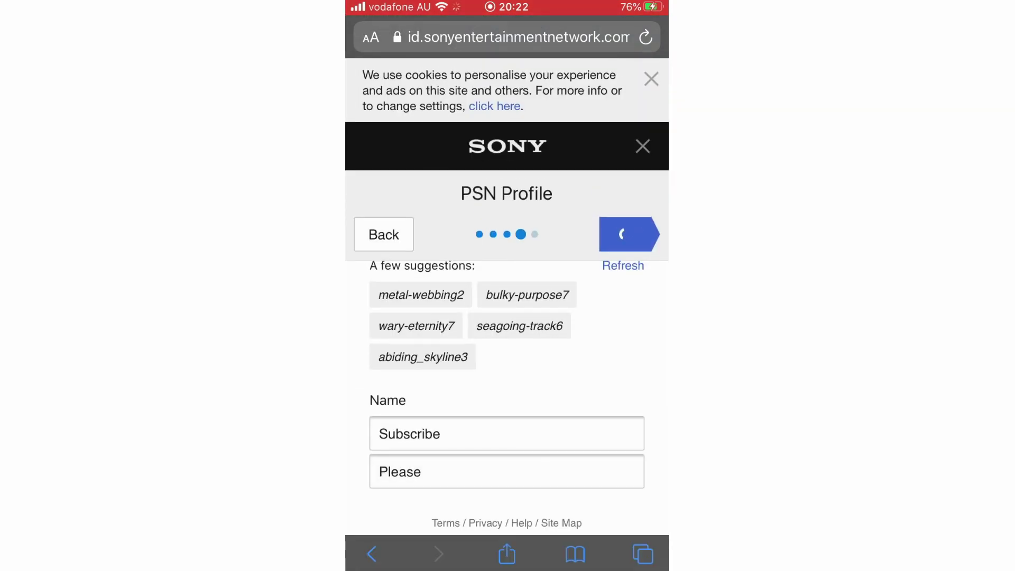
# Step: Replace the rejected Online ID with the suggestion metal-webbing2 and continue
pyautogui.click(507, 314)
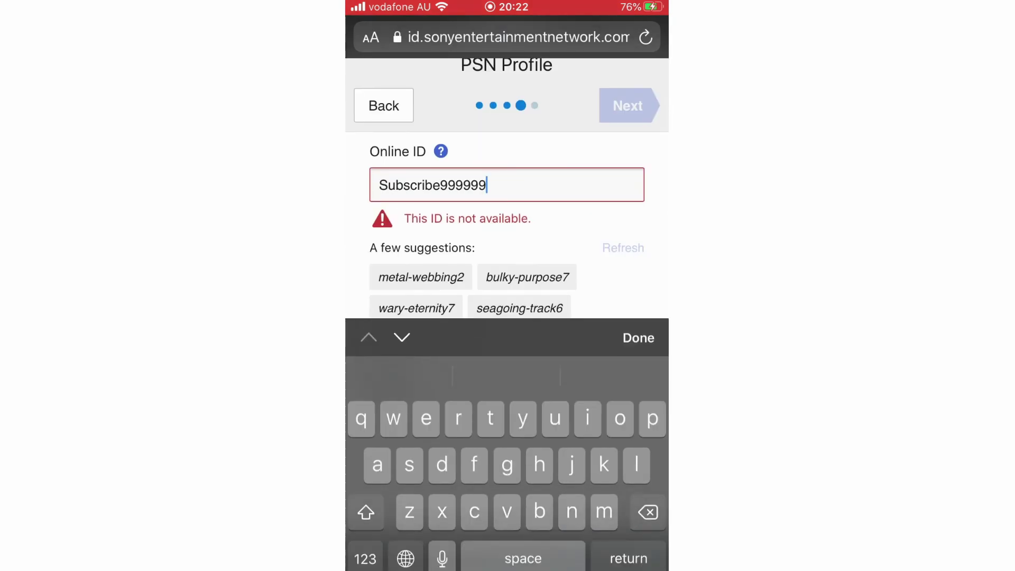
pyautogui.press('BackSpace')
pyautogui.press('BackSpace')
pyautogui.press('BackSpace')
pyautogui.press('BackSpace')
pyautogui.click(421, 251)
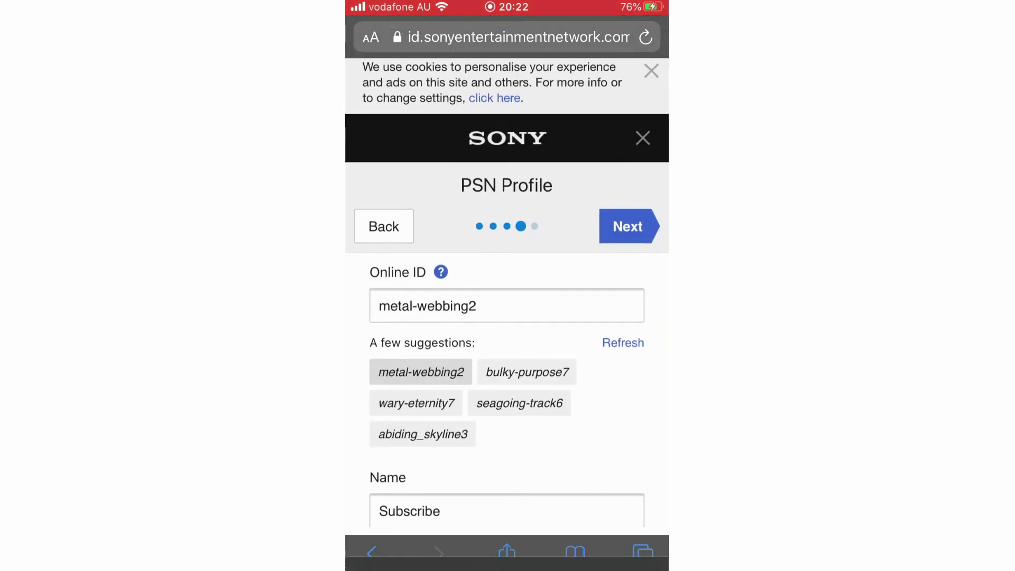
pyautogui.click(628, 234)
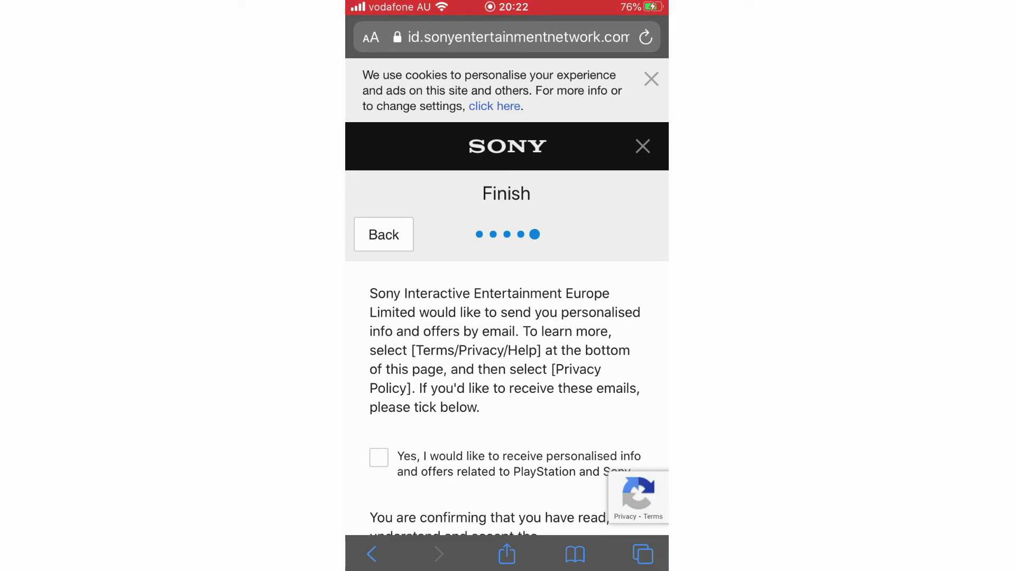
pyautogui.scroll(-5, 506, 397)
pyautogui.scroll(2, 507, 397)
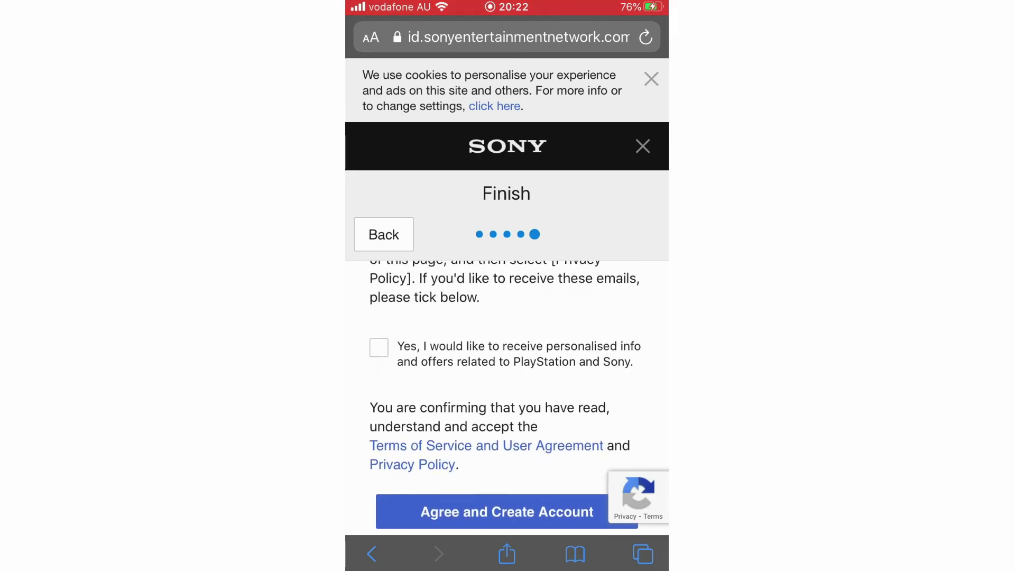
# Step: Agree to the terms to create the account and acknowledge the success message
pyautogui.click(507, 491)
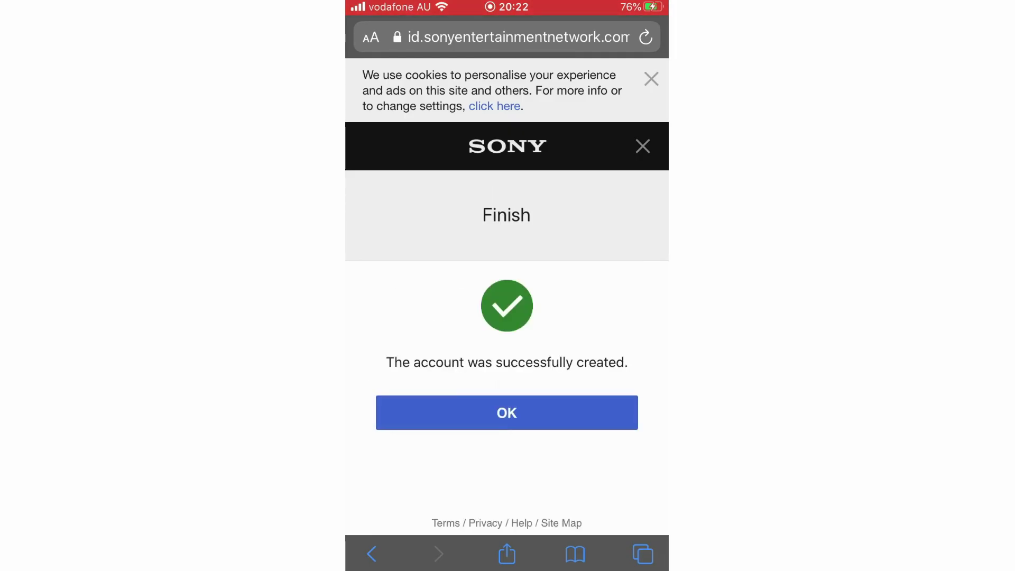
pyautogui.click(507, 412)
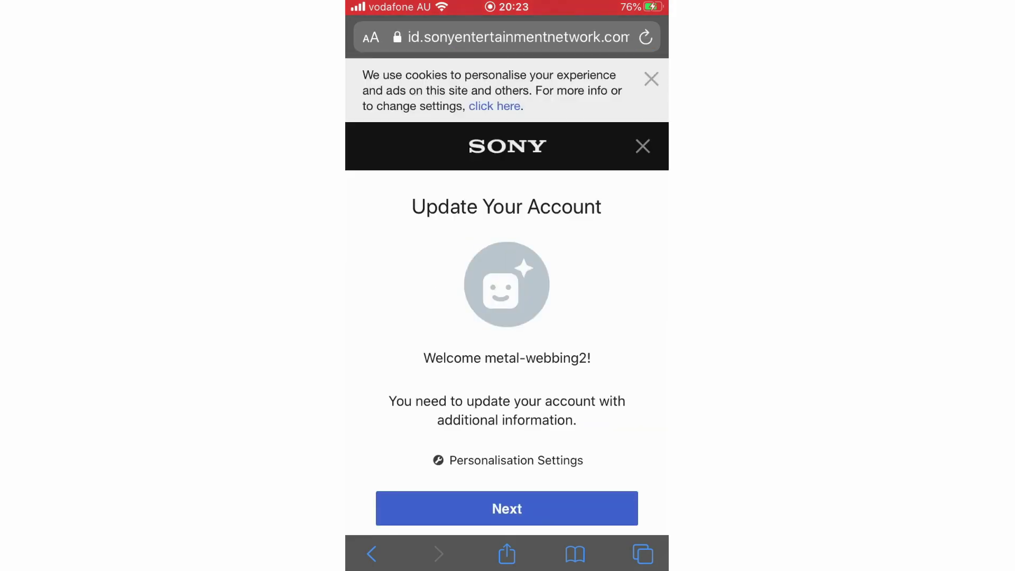
pyautogui.scroll(-2, 507, 317)
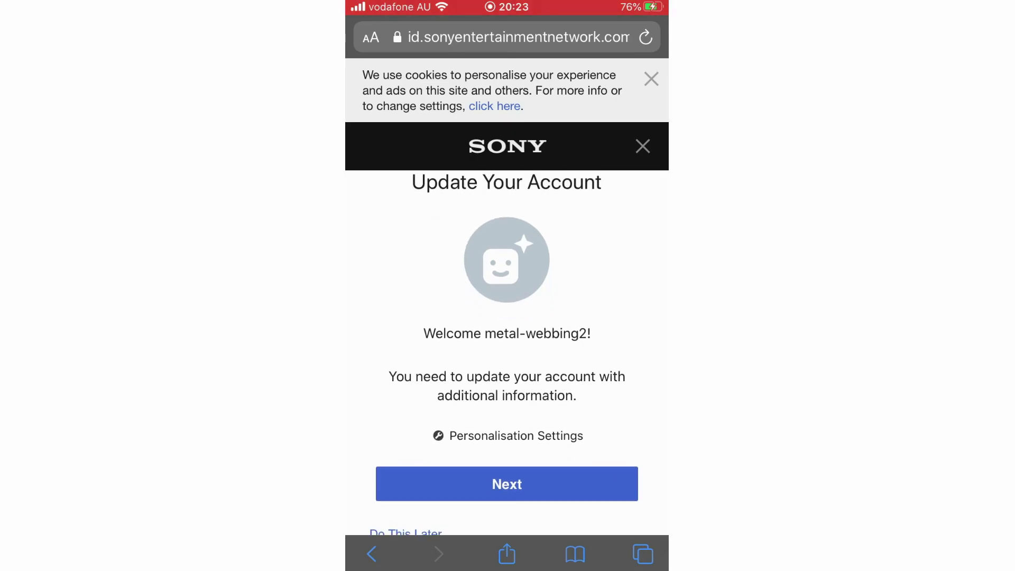
pyautogui.scroll(-2, 507, 354)
# Step: Continue past the Update Your Account welcome and accept the profile privacy settings
pyautogui.click(507, 453)
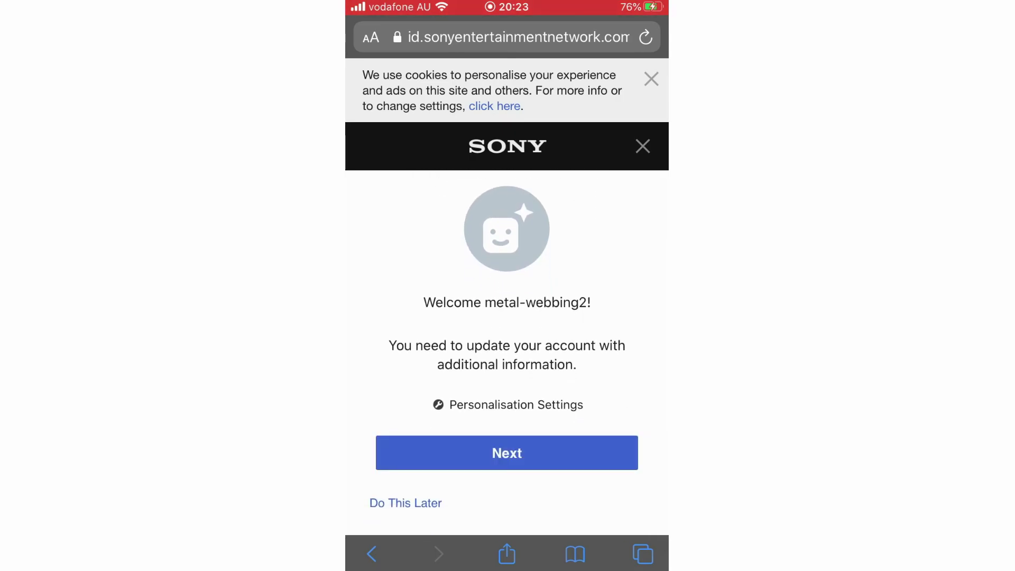
pyautogui.scroll(-5, 507, 397)
pyautogui.scroll(-5, 507, 397)
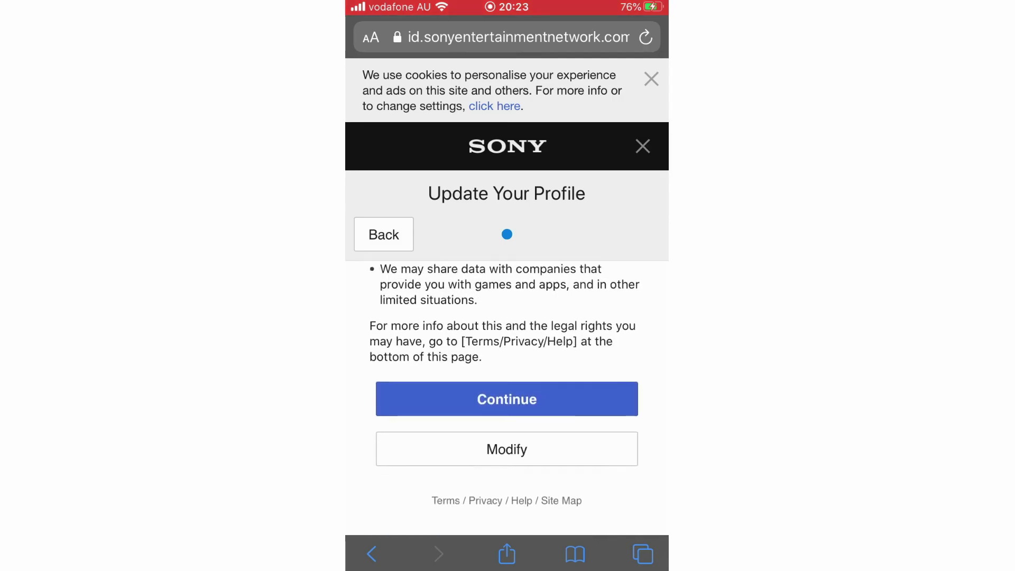
pyautogui.scroll(2, 507, 357)
pyautogui.click(507, 453)
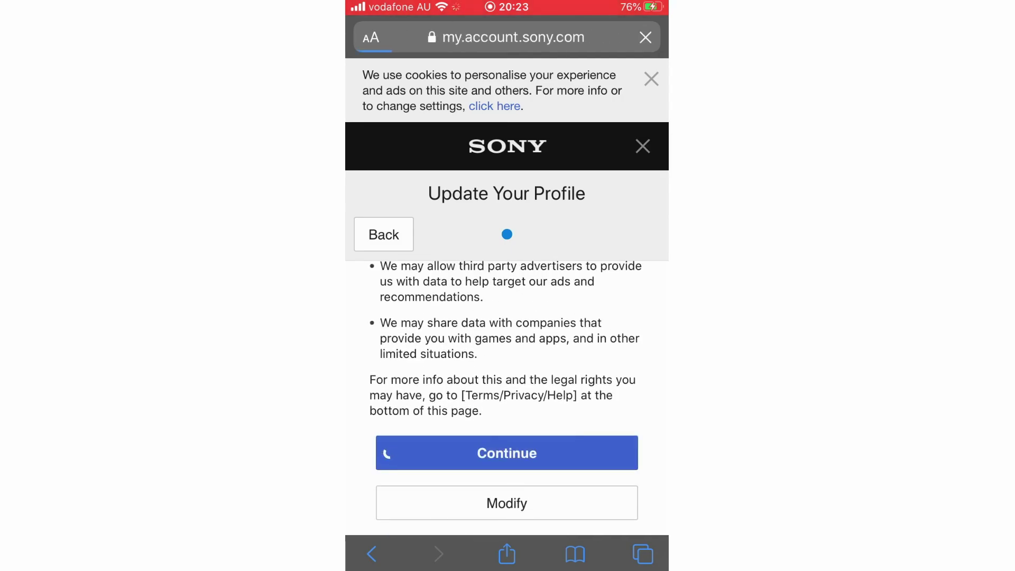